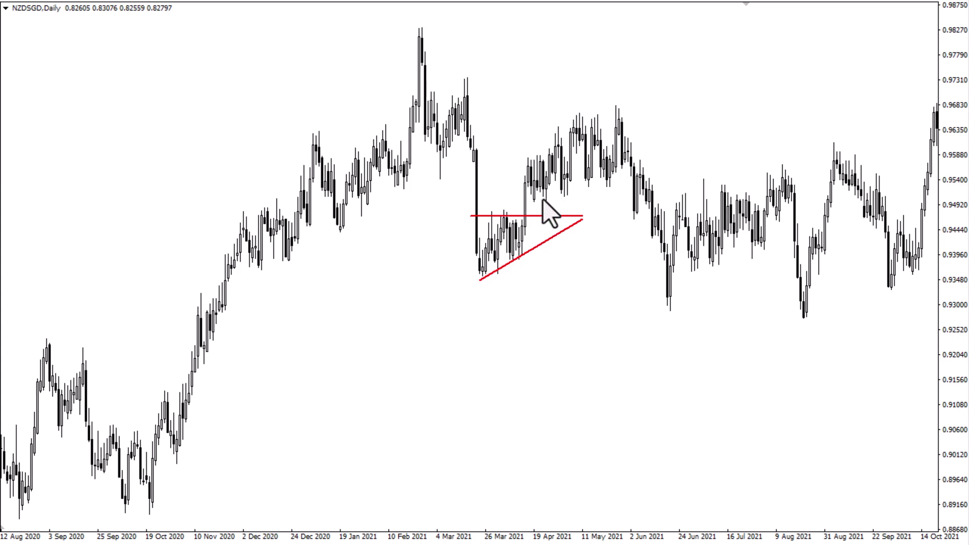
- Draw red vertical trendlines for the triangle's height and move one up to the breakout point
key("alt+t")
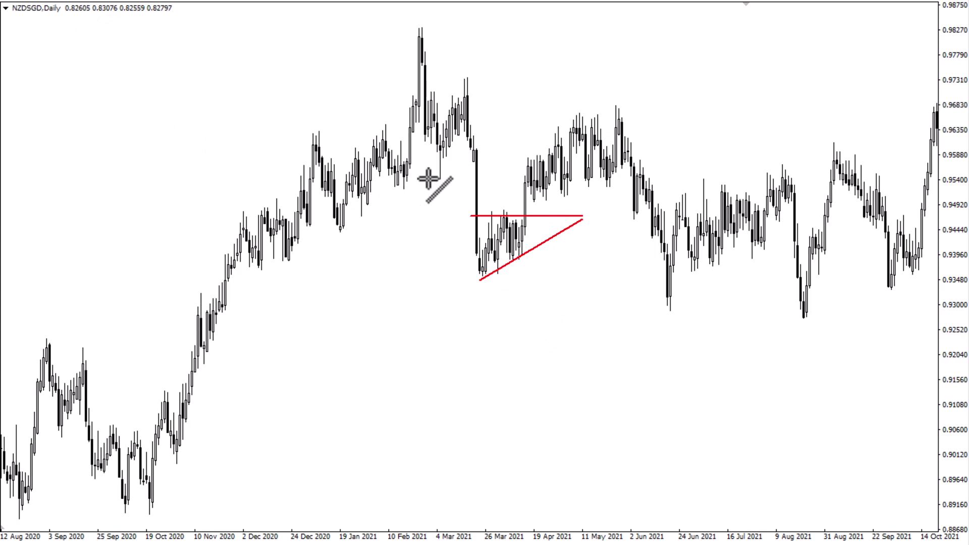
left_click_drag(552, 205, 552, 238)
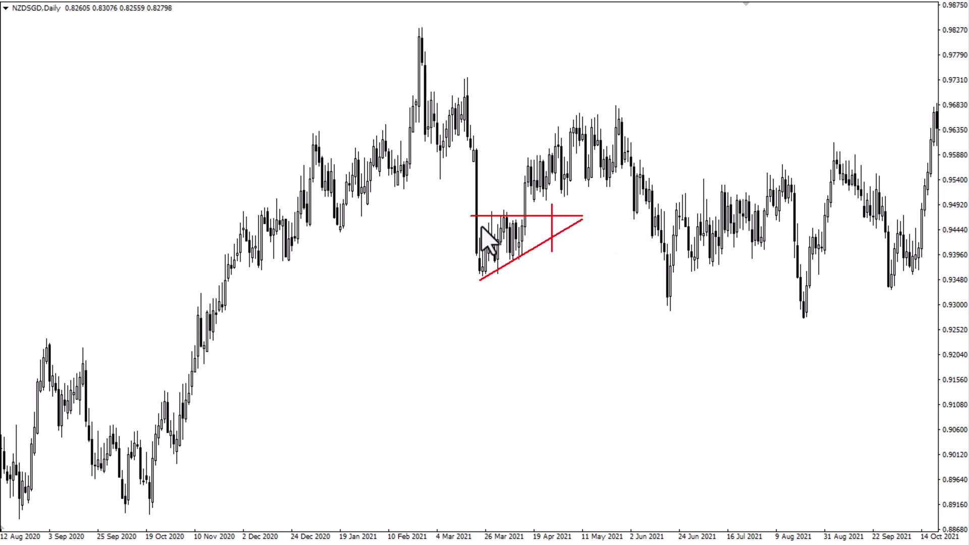
left_click(104, 2)
left_click_drag(483, 217, 484, 277)
double_click(483, 248)
left_click_drag(482, 246, 529, 189)
- Delete the projected vertical trendline above the breakout candle
right_click(528, 186)
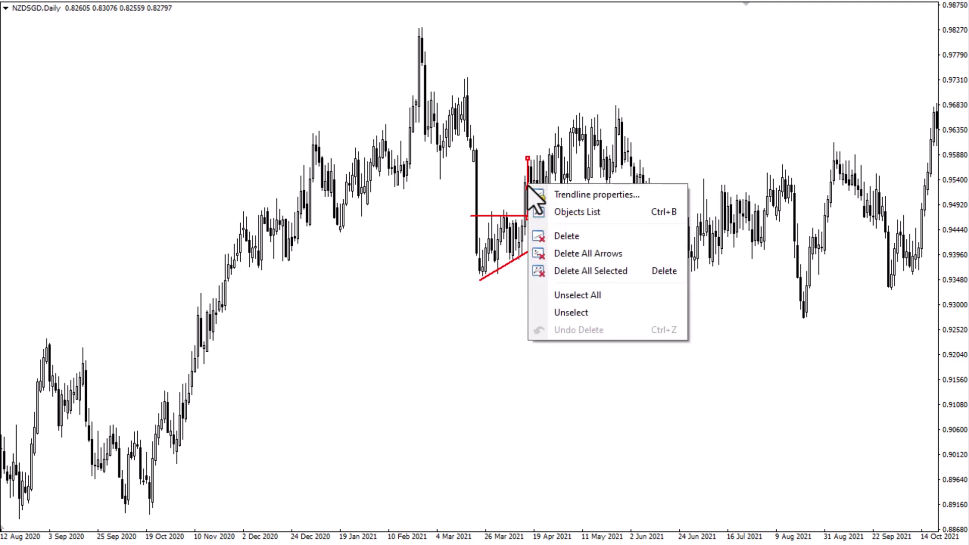
left_click(589, 239)
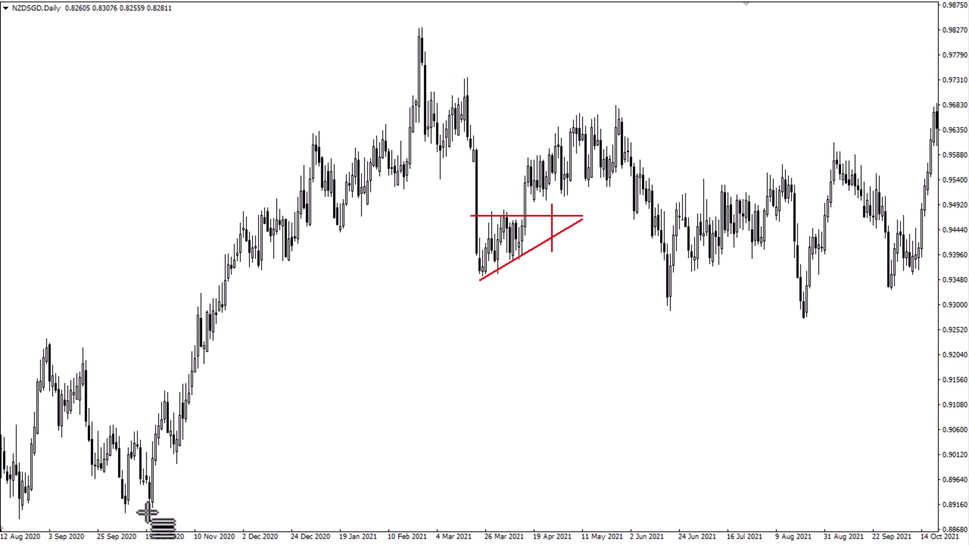
left_click_drag(150, 514, 406, 27)
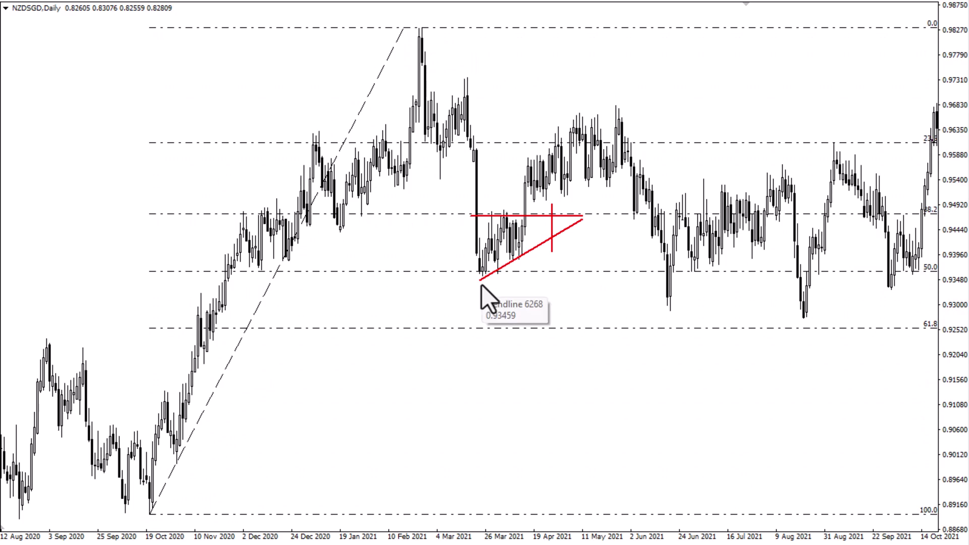
right_click(403, 27)
left_click(448, 74)
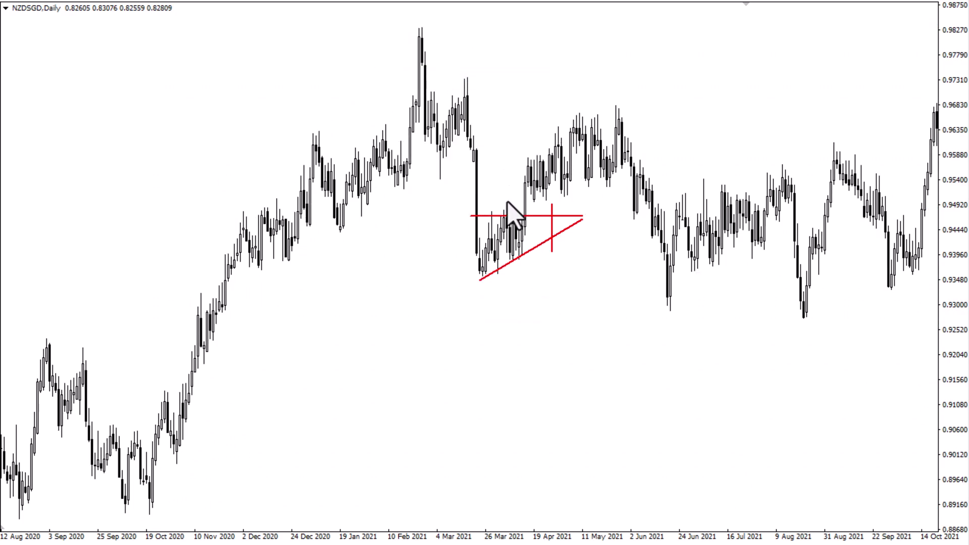
- Pan and zoom the chart to centre the January–February 2022 triangle with wider candles
left_click_drag(651, 366, 298, 310)
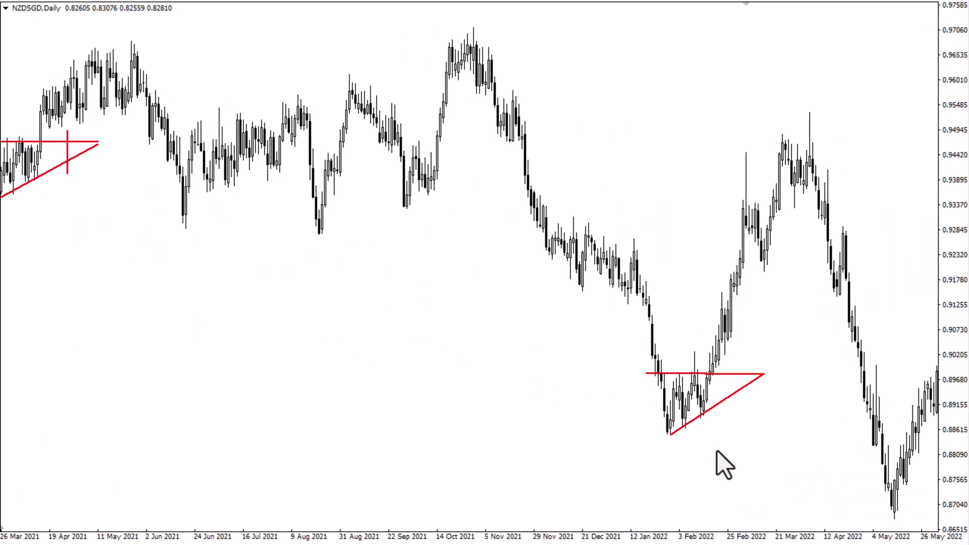
left_click_drag(725, 461, 656, 441)
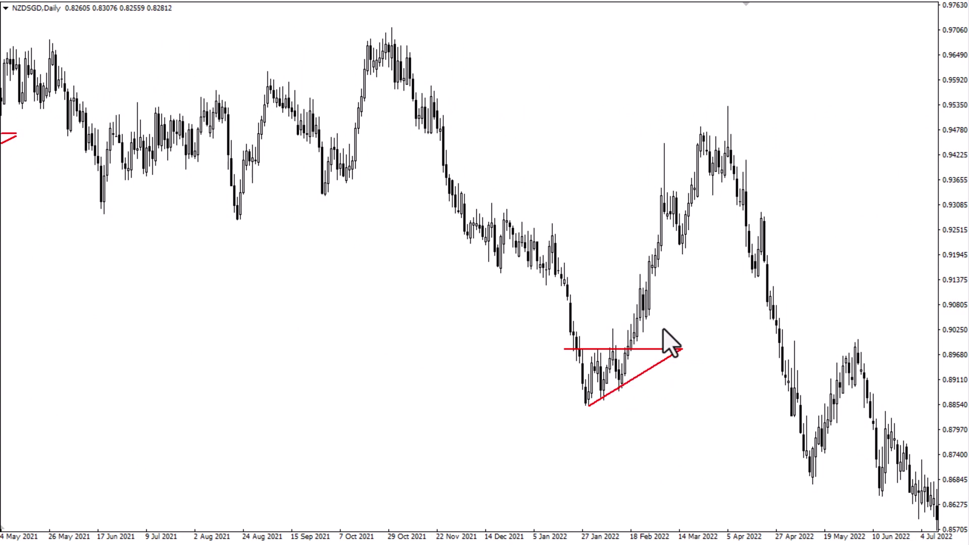
key("minus")
left_click_drag(513, 233, 753, 191)
left_click_drag(392, 357, 616, 319)
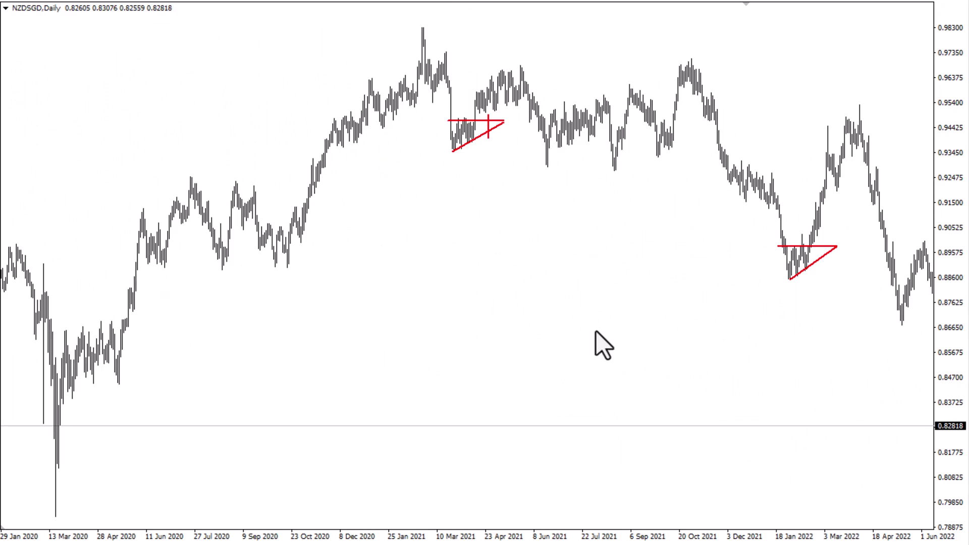
left_click_drag(591, 331, 362, 325)
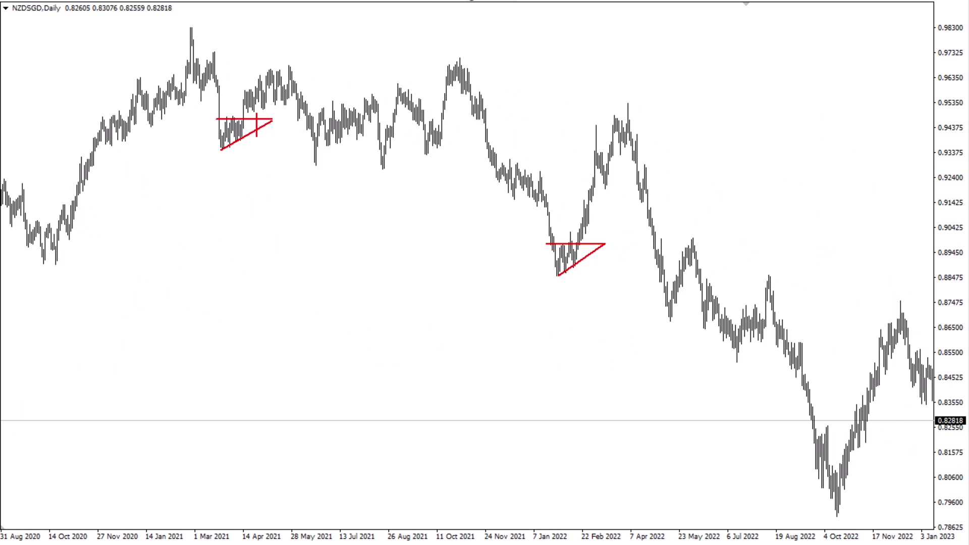
key("plus")
left_click_drag(731, 369, 222, 322)
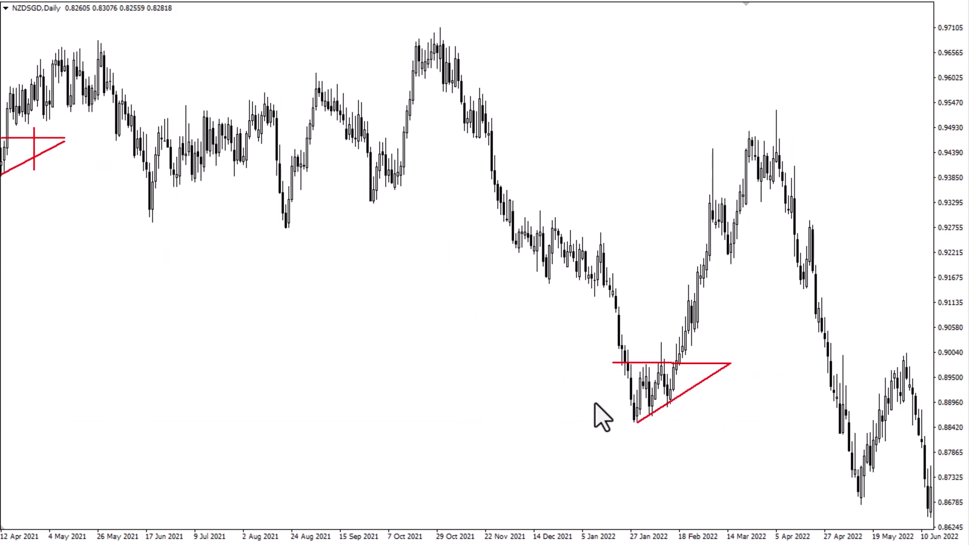
left_click(109, 1)
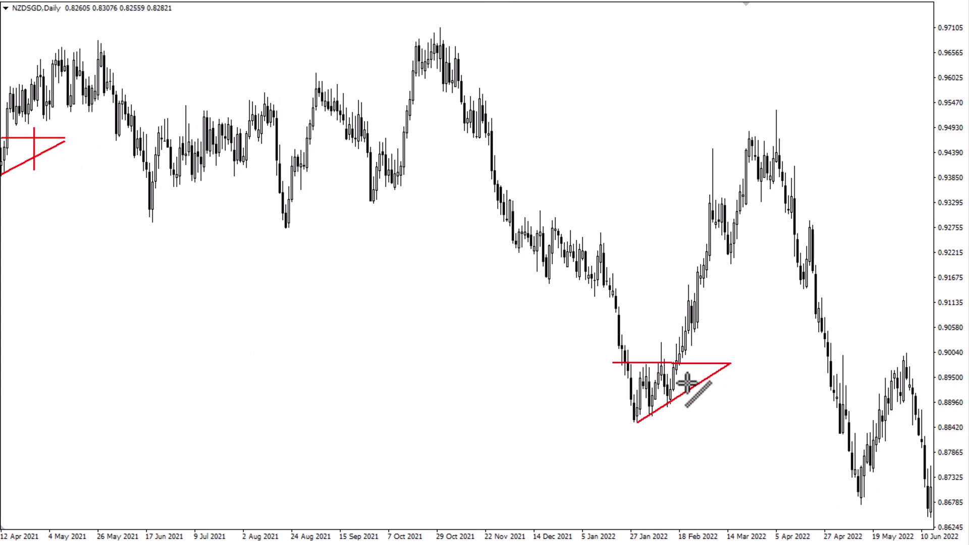
left_click_drag(695, 355, 695, 395)
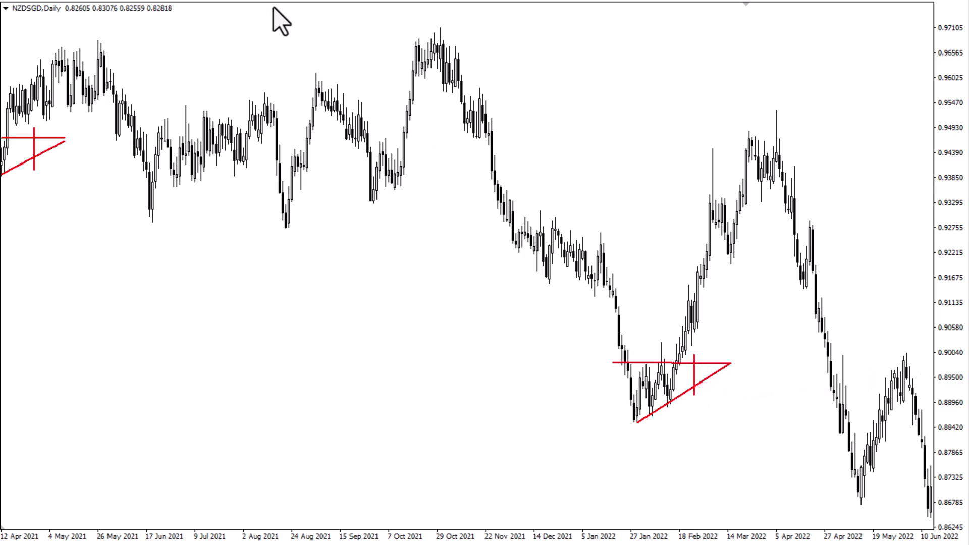
left_click(112, 6)
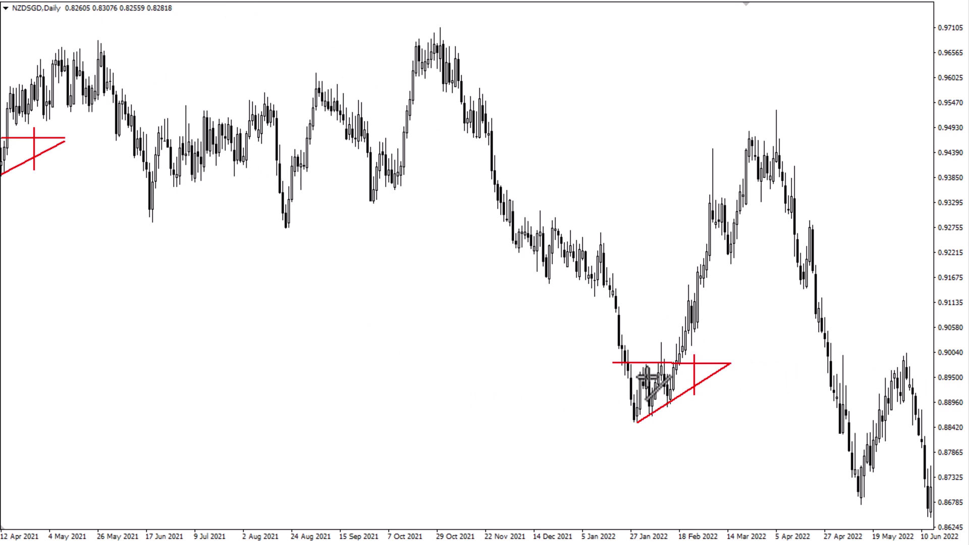
mouse_move(627, 363)
left_mouse_down()
mouse_move(624, 420)
mouse_move(625, 398)
mouse_move(694, 347)
left_mouse_up()
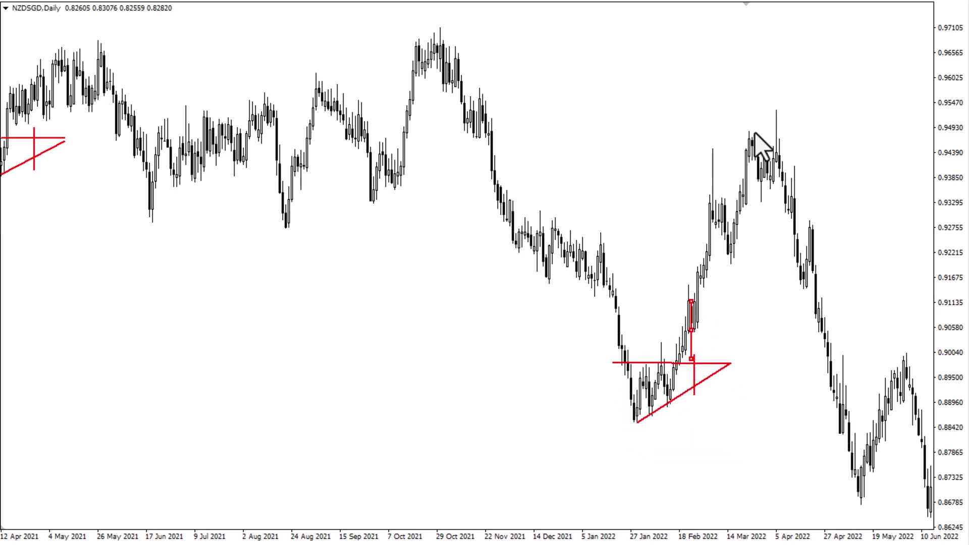
right_click(690, 331)
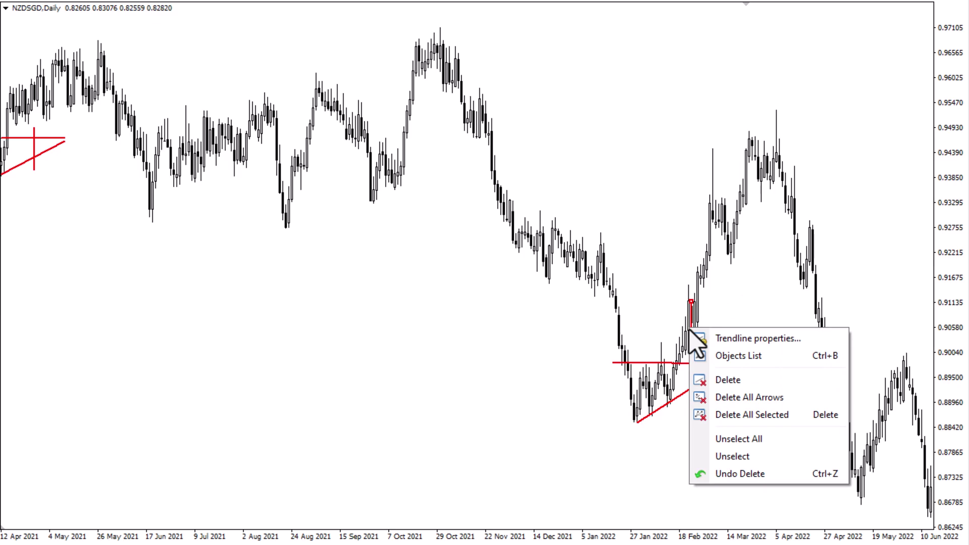
left_click(731, 378)
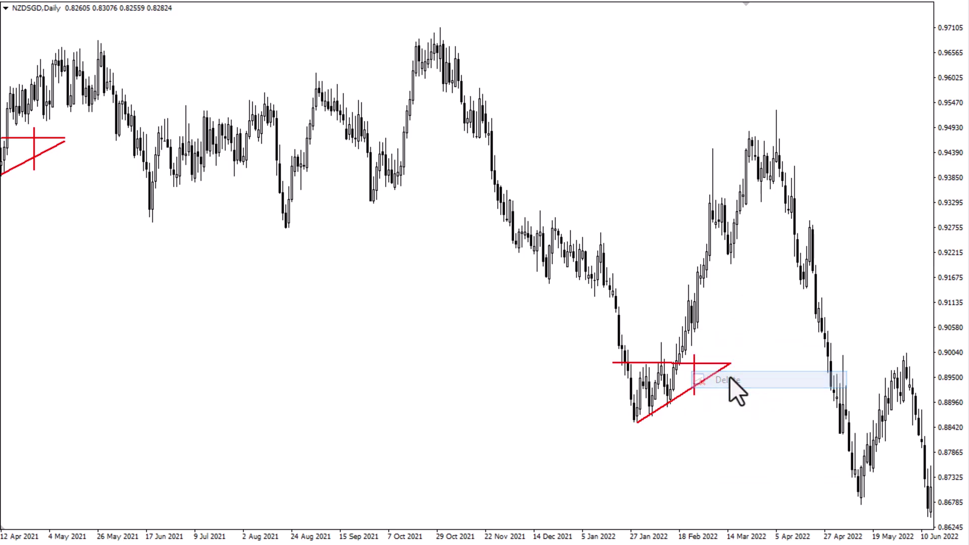
right_click(695, 393)
left_click(722, 446)
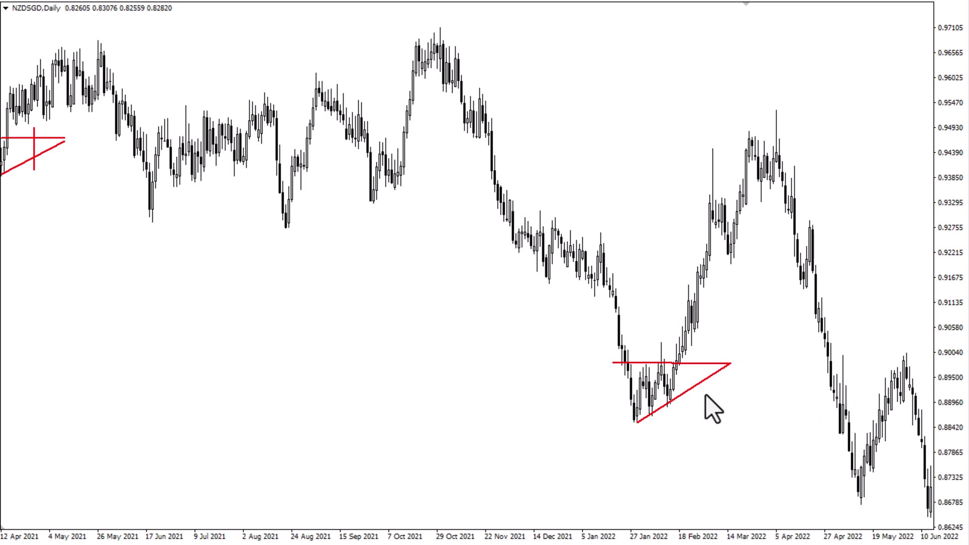
left_click_drag(428, 340, 596, 313)
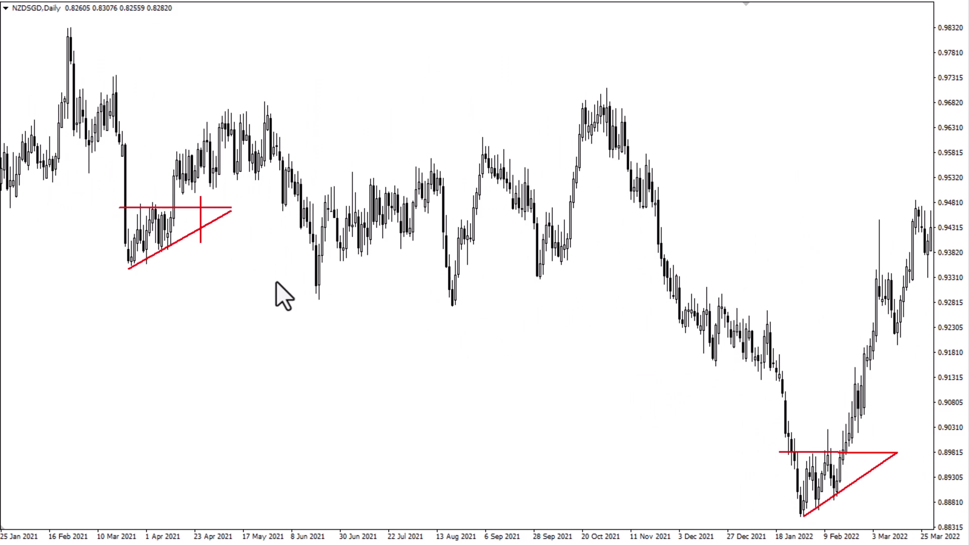
- Delete the first triangle's vertical height line, rising support line and horizontal resistance line
mouse_move(299, 296)
left_mouse_down()
mouse_move(257, 287)
mouse_move(288, 293)
left_mouse_up()
left_click_drag(536, 434, 452, 413)
right_click(105, 186)
left_click(121, 236)
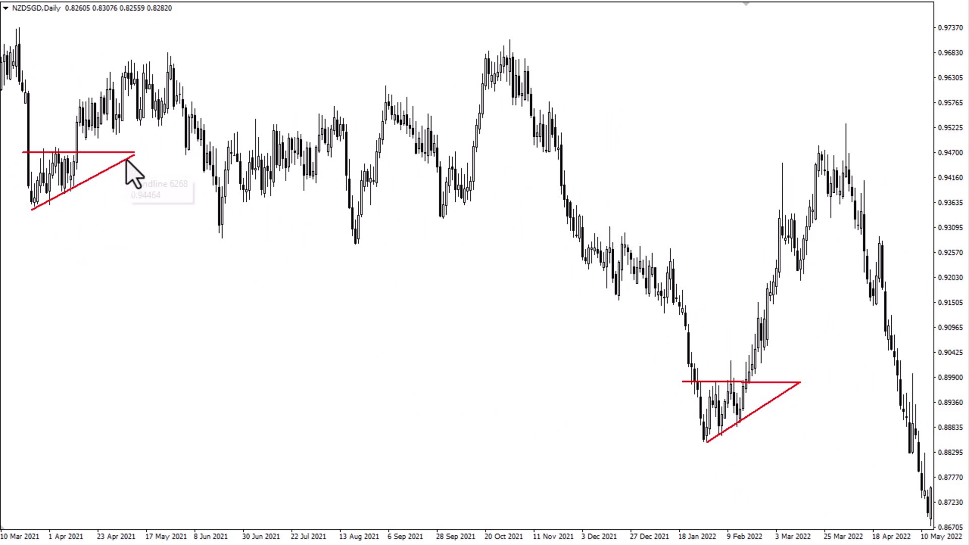
left_click_drag(126, 160, 128, 157)
right_click(128, 159)
left_click(119, 163)
right_click(118, 162)
left_click(127, 211)
left_click(107, 153)
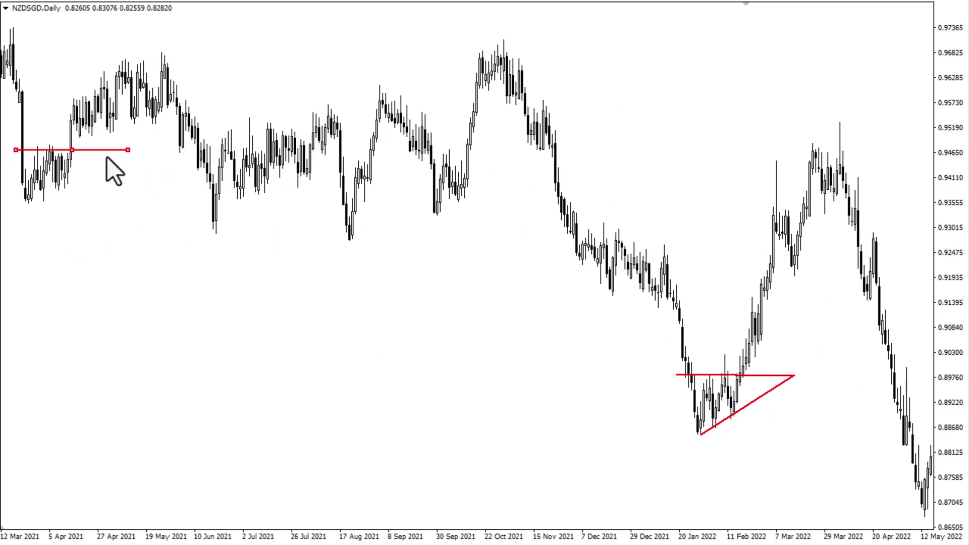
right_click(107, 157)
left_click(150, 209)
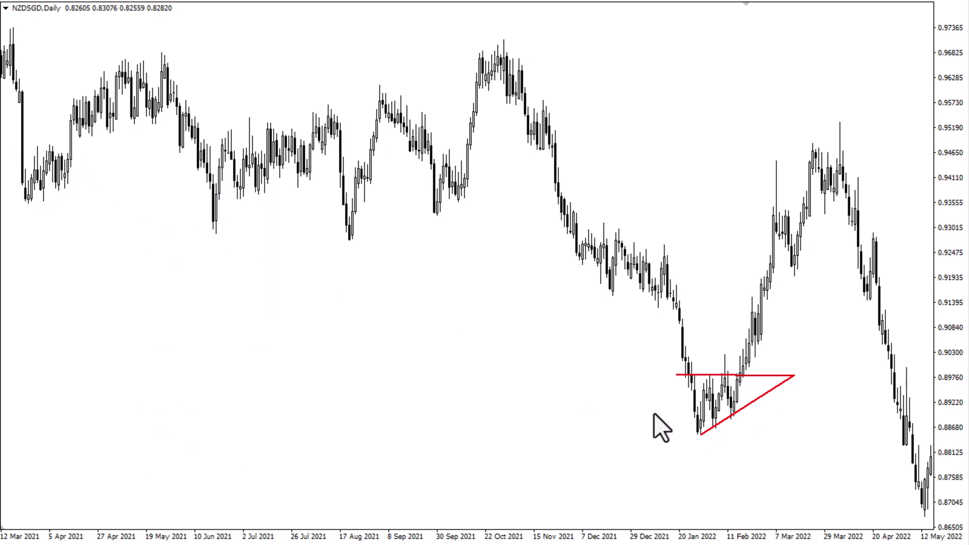
- Delete the second triangle's horizontal resistance line and rising support line
right_click(747, 376)
left_click(721, 373)
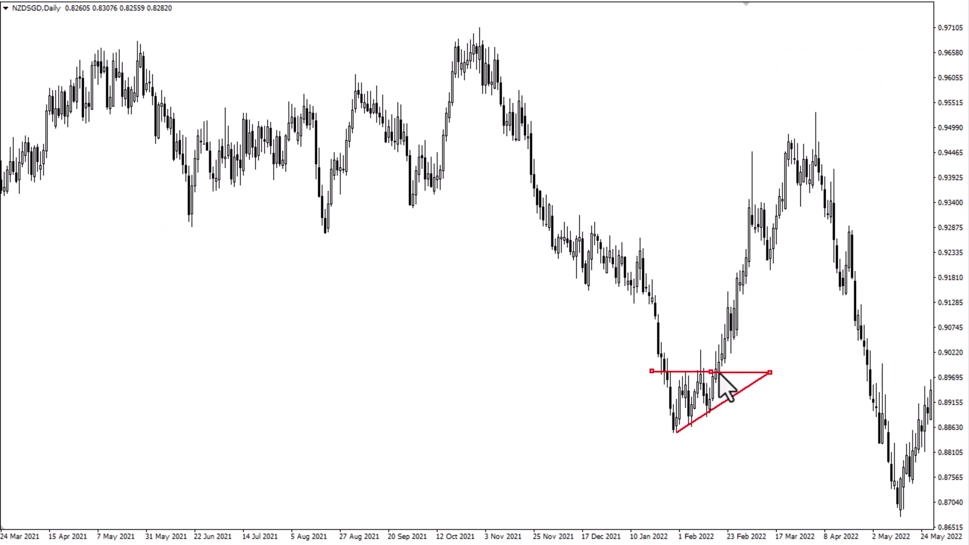
right_click(740, 374)
left_click(755, 425)
left_click(728, 406)
right_click(728, 406)
left_click(762, 454)
left_click_drag(368, 307, 368, 304)
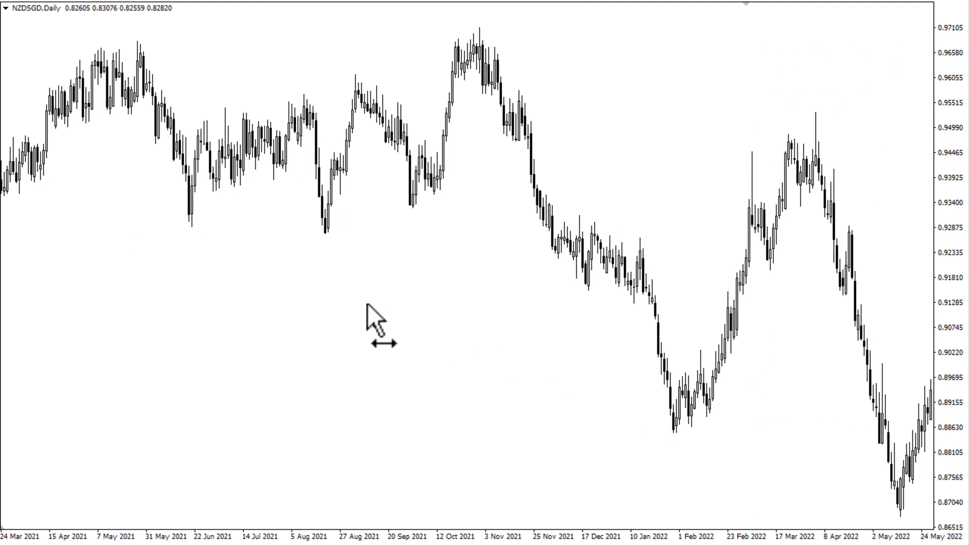